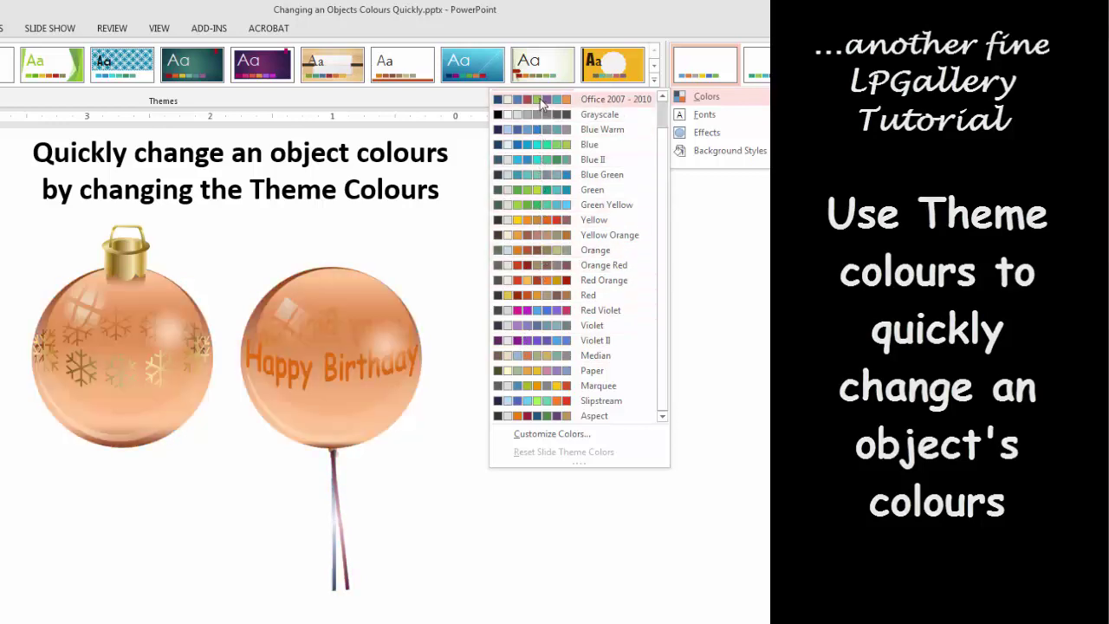
# Step: Preview alternative theme colour sets, such as Yellow, on the slide's baubles and balloons without applying one
pyautogui.scroll(1, 542, 130)
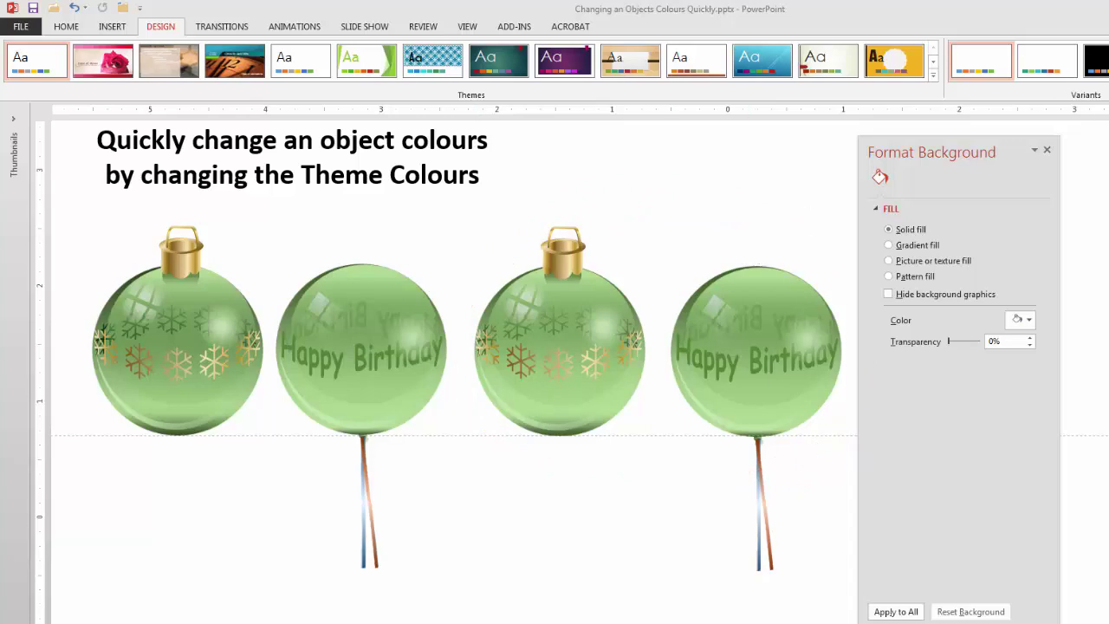
pyautogui.click(1105, 76)
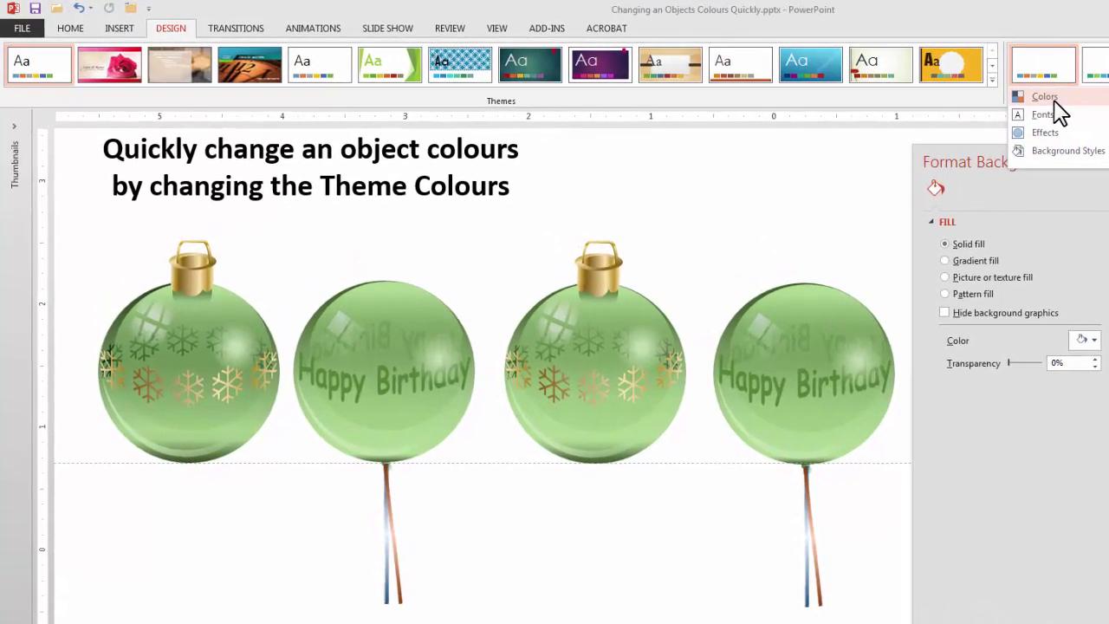
pyautogui.moveTo(993, 104)
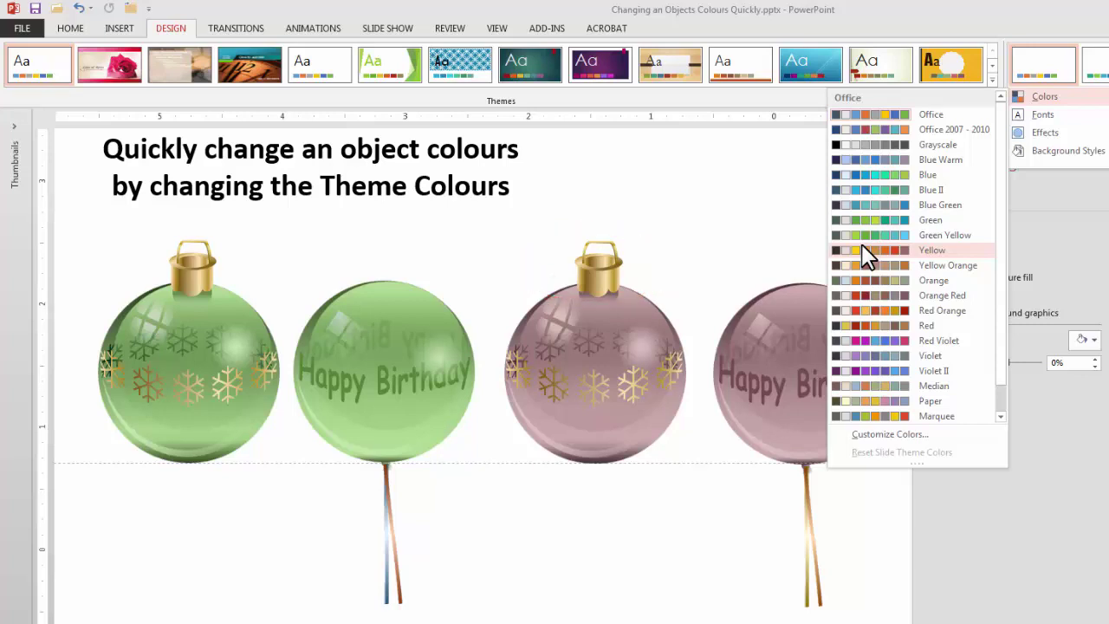
pyautogui.click(711, 600)
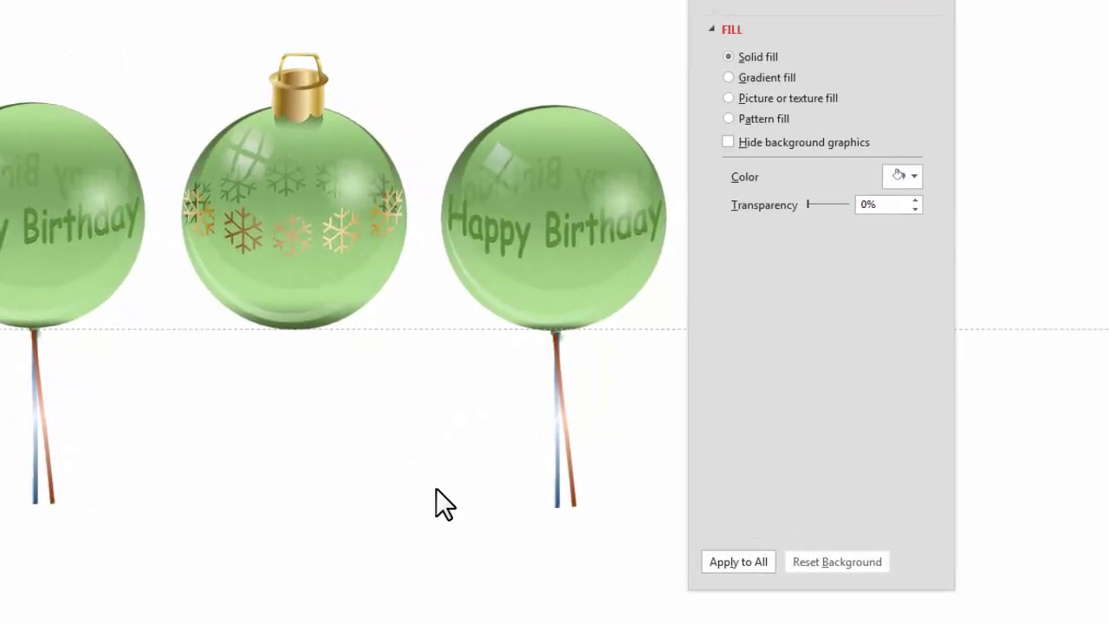
# Step: Examine the gradient stops of the second bauble's body fill and the theme colours available for them
pyautogui.click(310, 107)
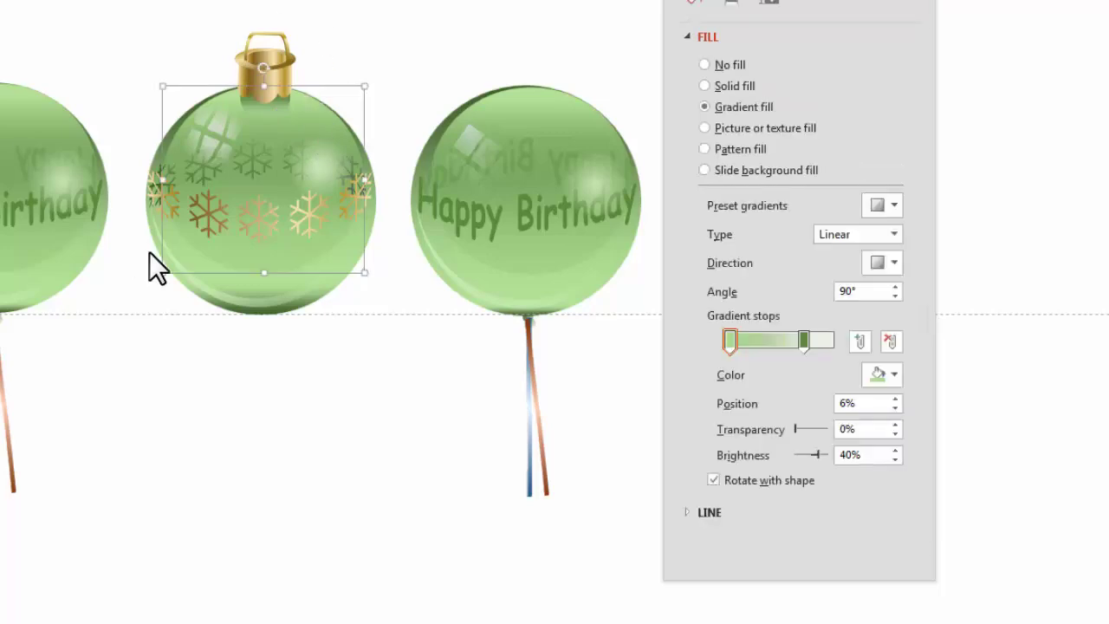
pyautogui.moveTo(840, 2); pyautogui.dragTo(608, 0)
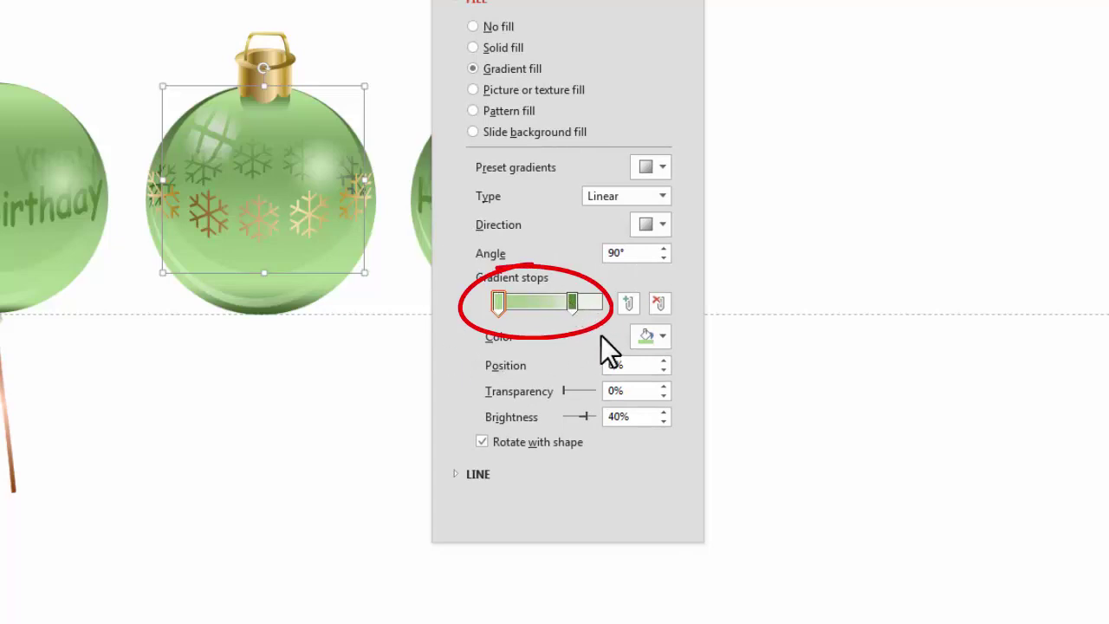
pyautogui.click(662, 343)
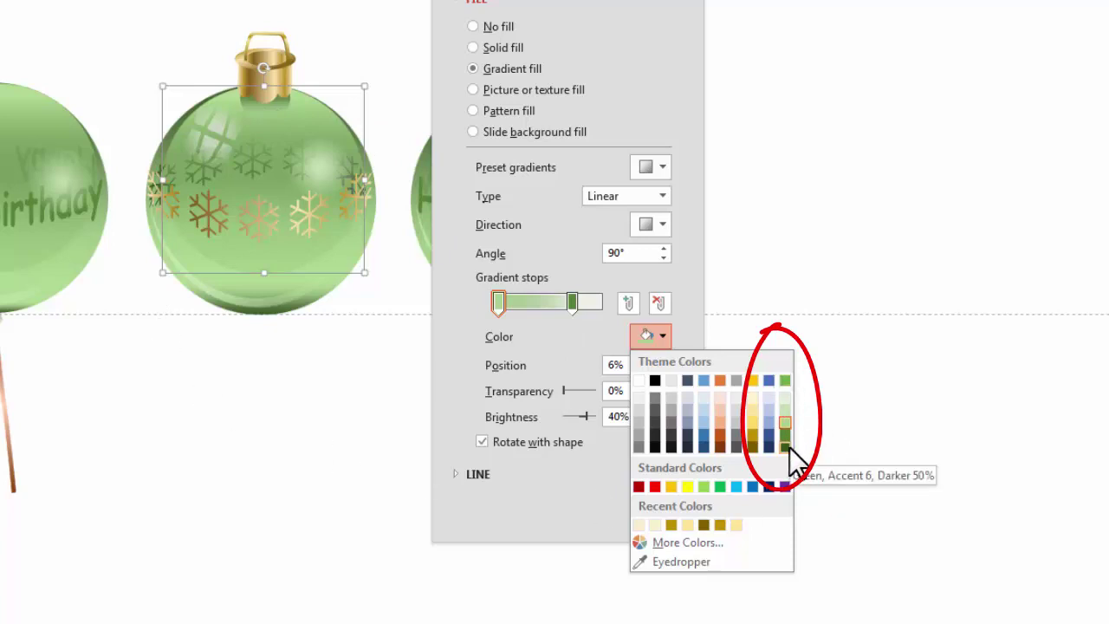
pyautogui.press('Escape')
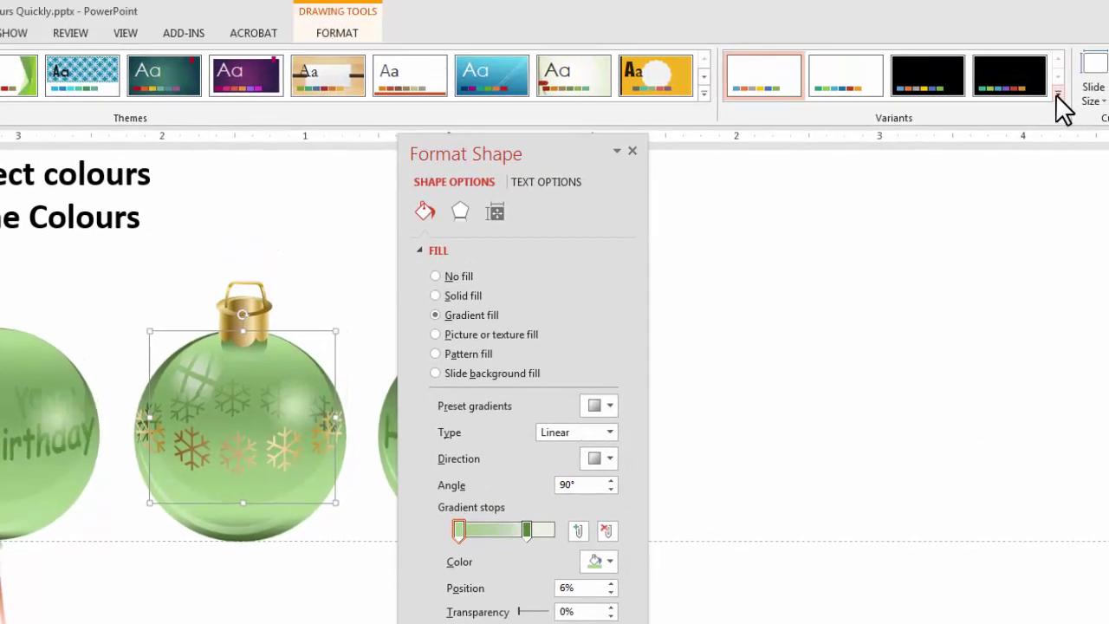
# Step: Preview the built-in theme colour sets on the second bauble while its gradient-filled body is selected
pyautogui.click(1078, 32)
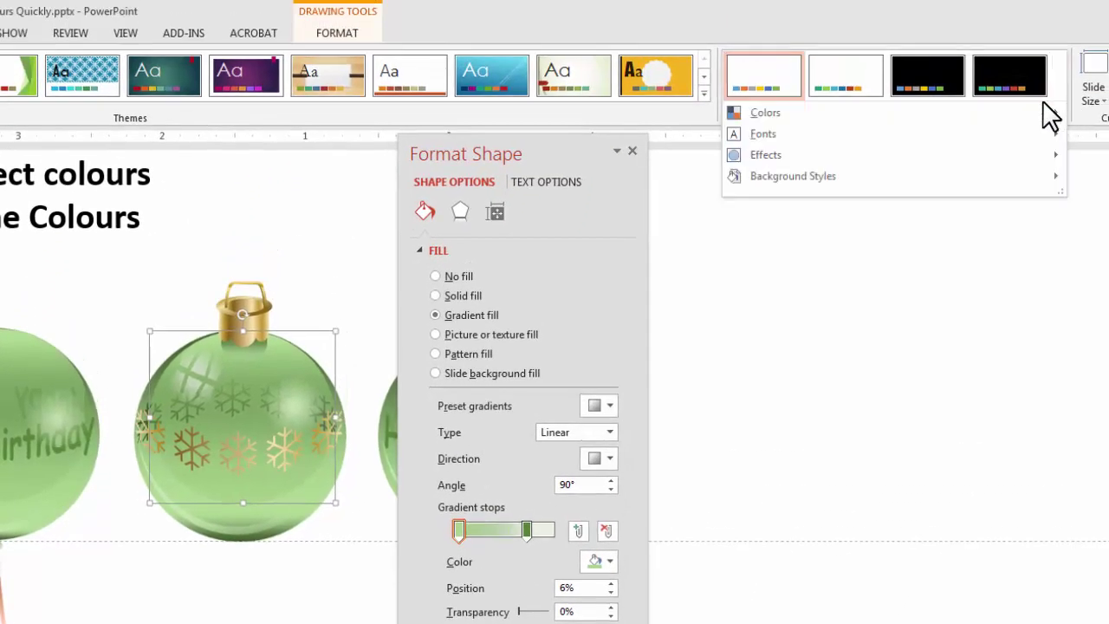
pyautogui.moveTo(926, 53)
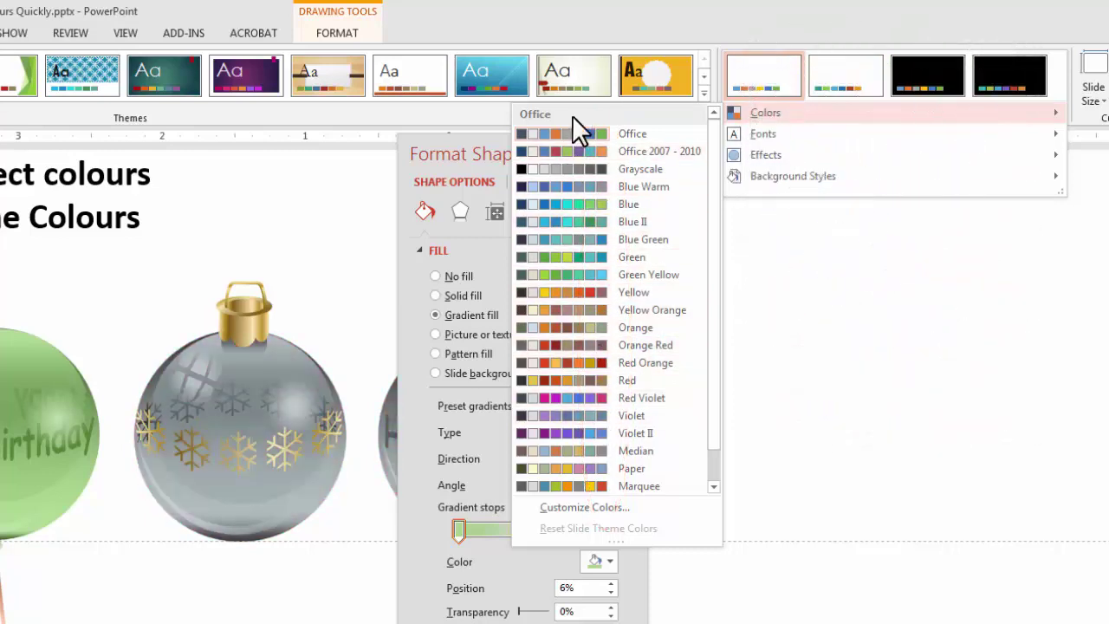
pyautogui.click(290, 581)
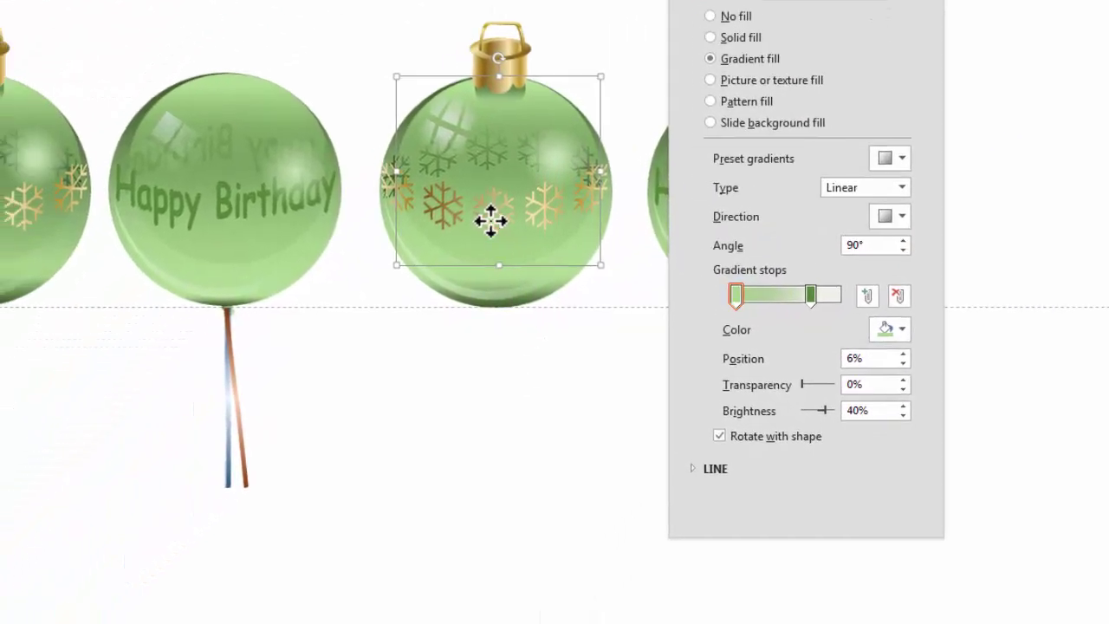
# Step: Examine the custom RGB colour of the snowflake band's first gradient stop and preview other theme colour sets on the bauble
pyautogui.click(493, 223)
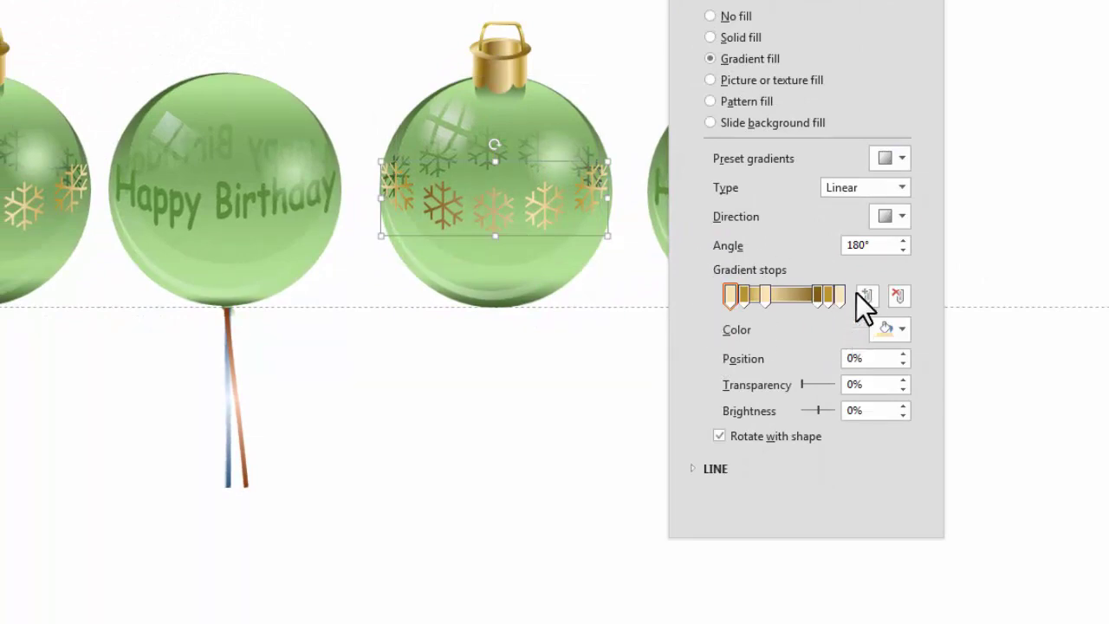
pyautogui.click(902, 334)
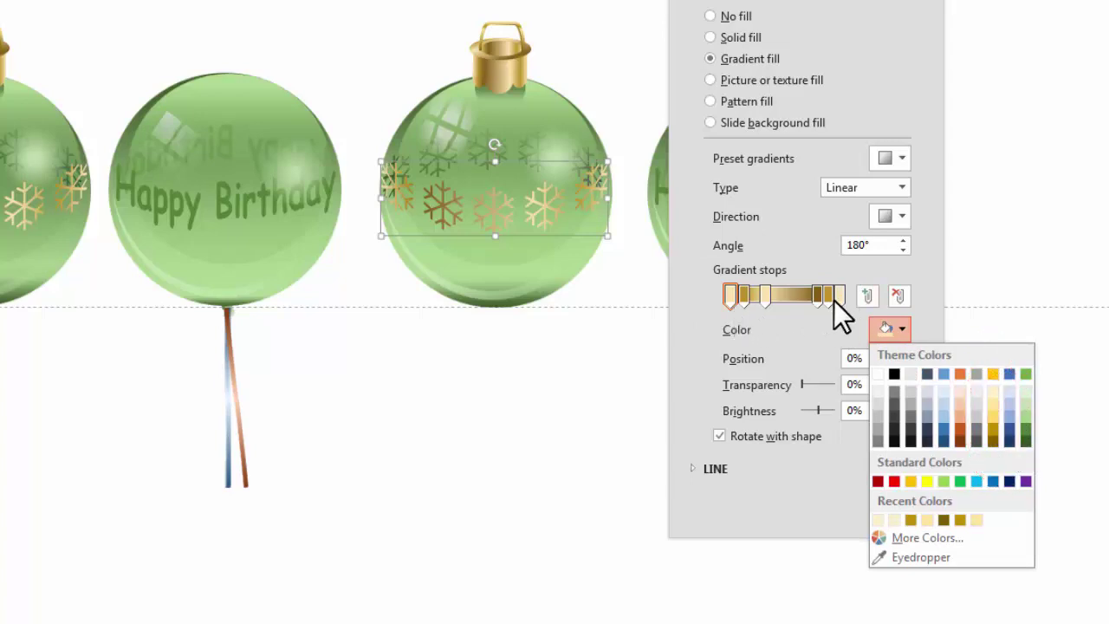
pyautogui.click(705, 320)
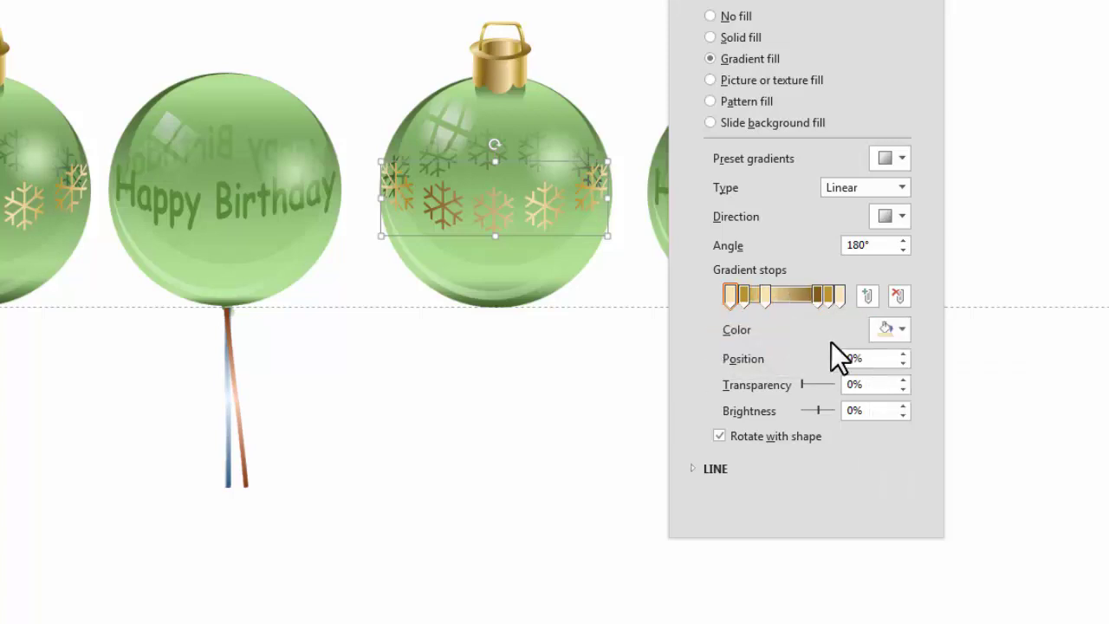
pyautogui.click(903, 334)
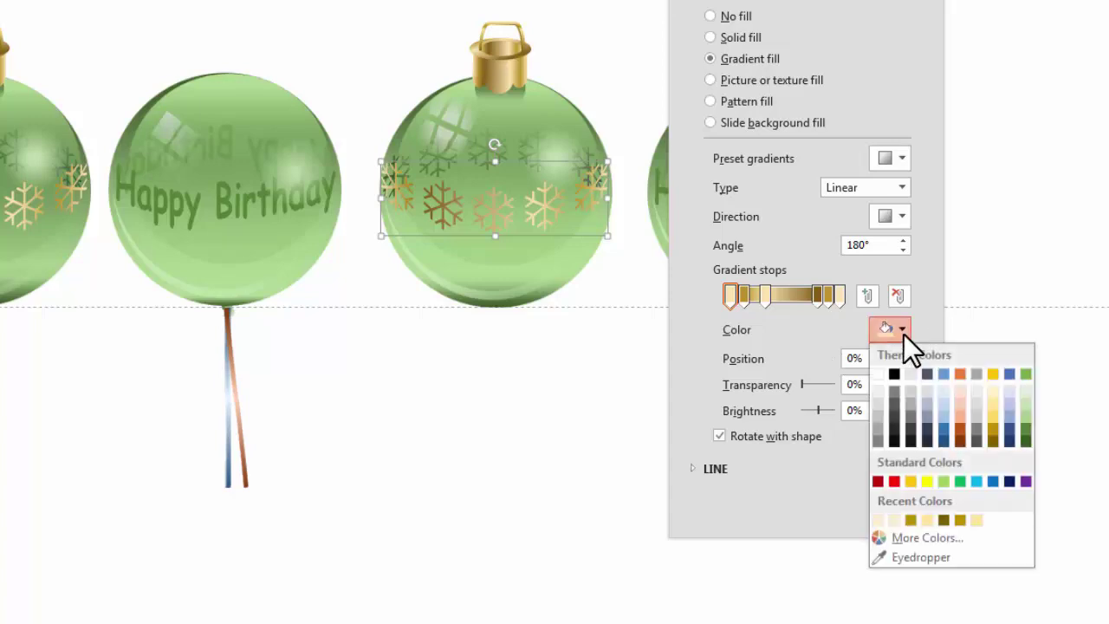
pyautogui.click(918, 538)
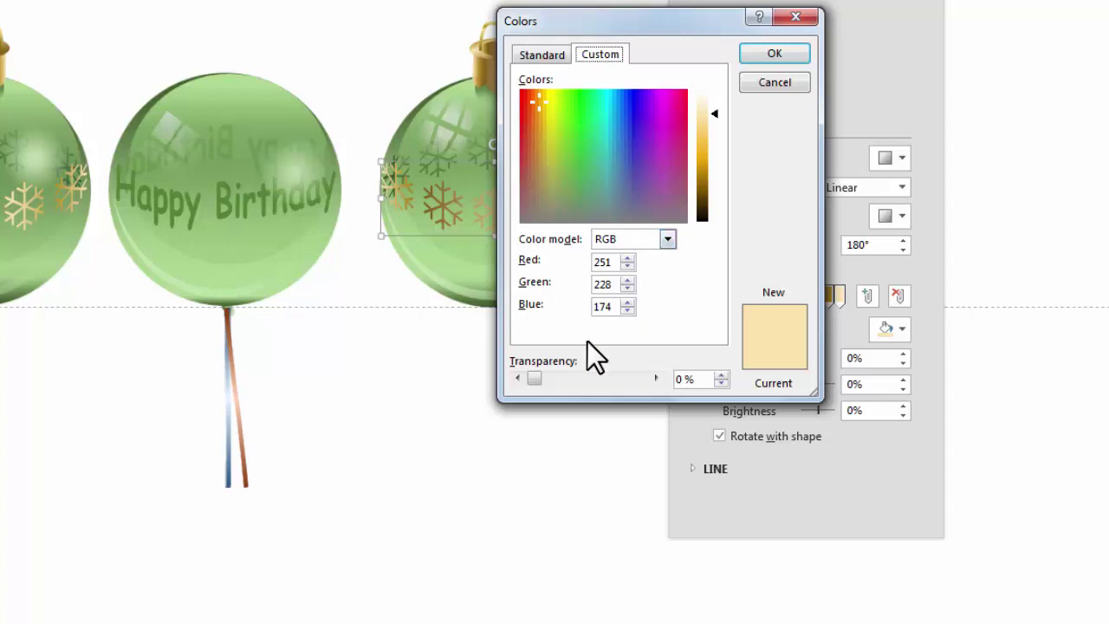
pyautogui.click(759, 82)
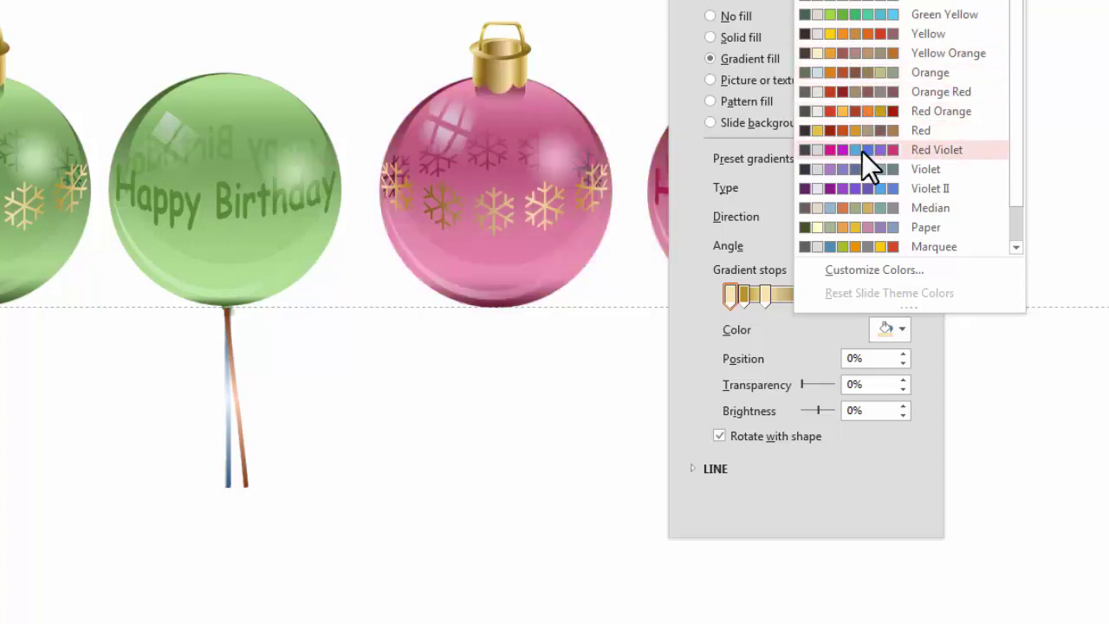
pyautogui.click(845, 14)
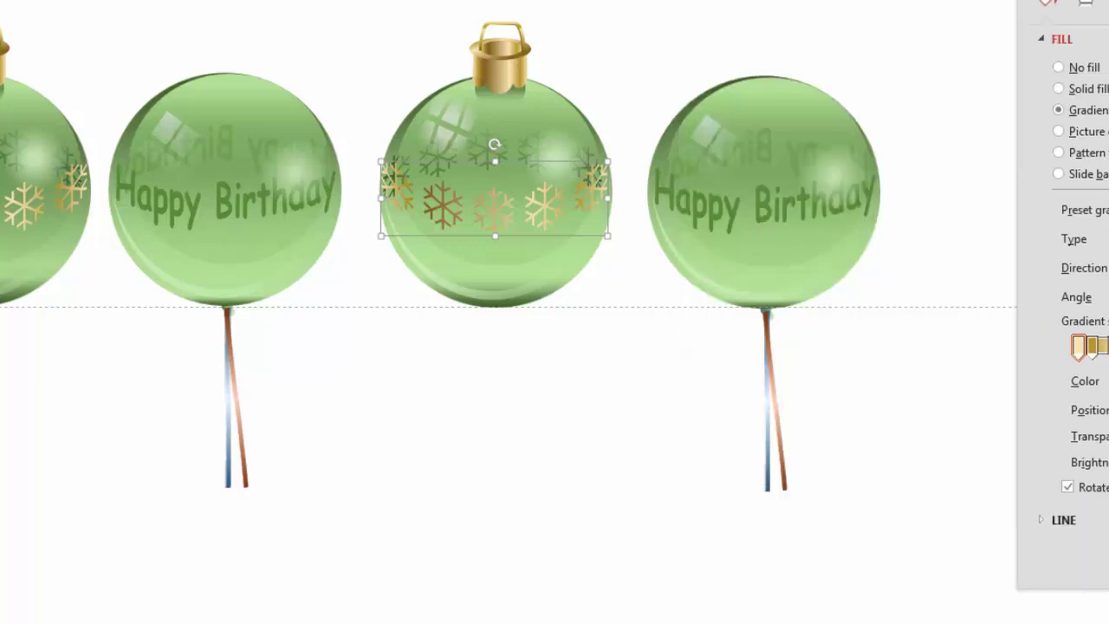
# Step: Copy the second bauble and balloon and paste them onto the blank slide of the other presentation using the destination theme
pyautogui.moveTo(969, 4); pyautogui.dragTo(319, 589)
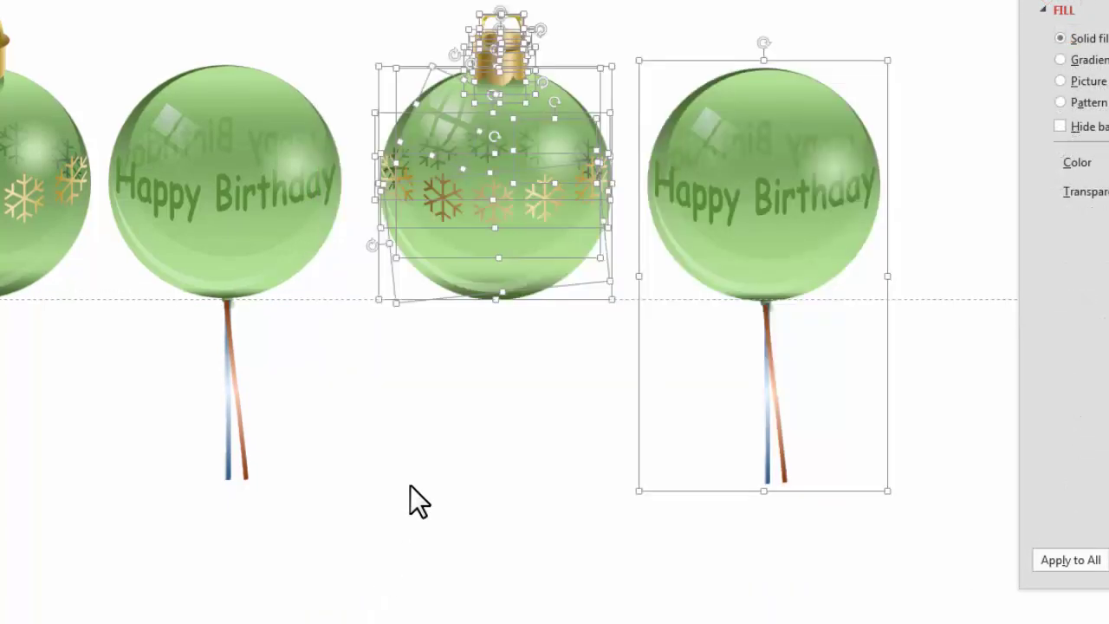
pyautogui.rightClick(506, 147)
pyautogui.click(546, 184)
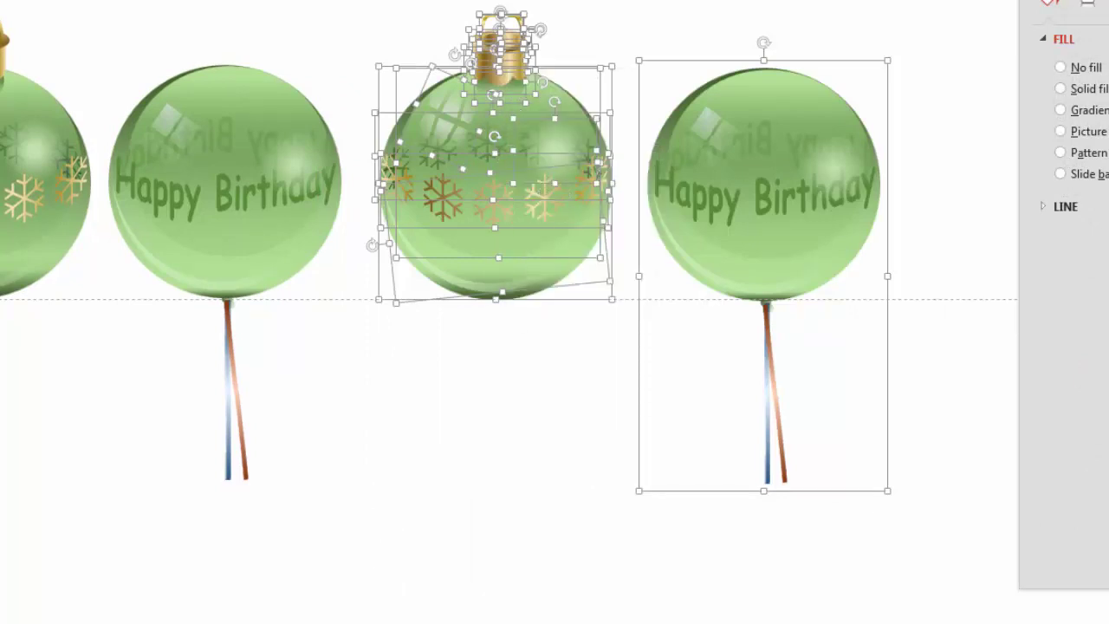
pyautogui.click(314, 607)
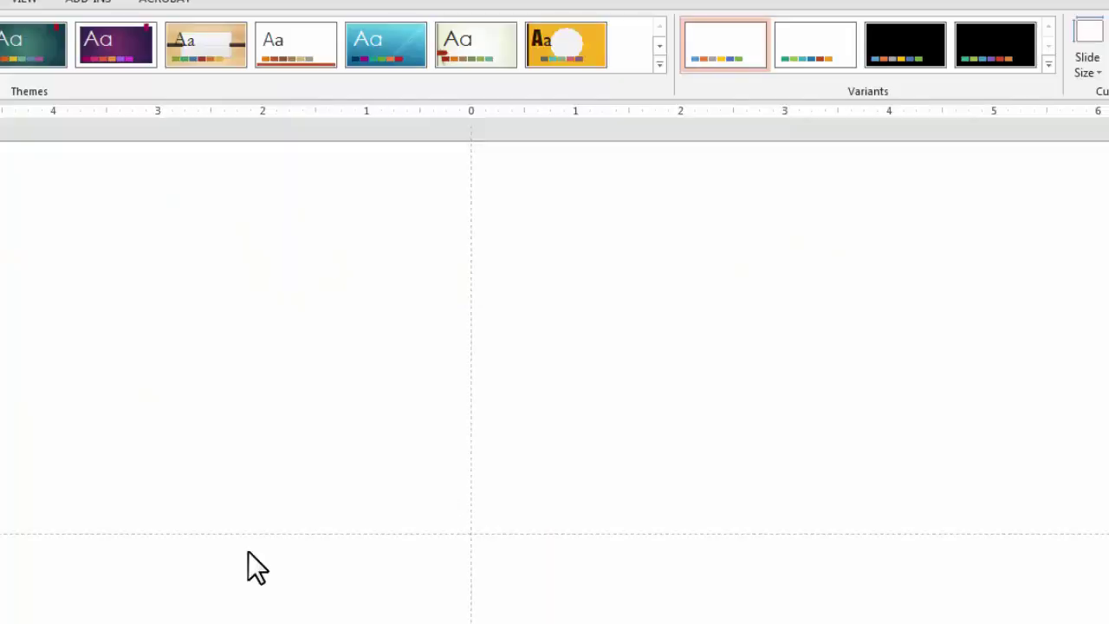
pyautogui.rightClick(310, 285)
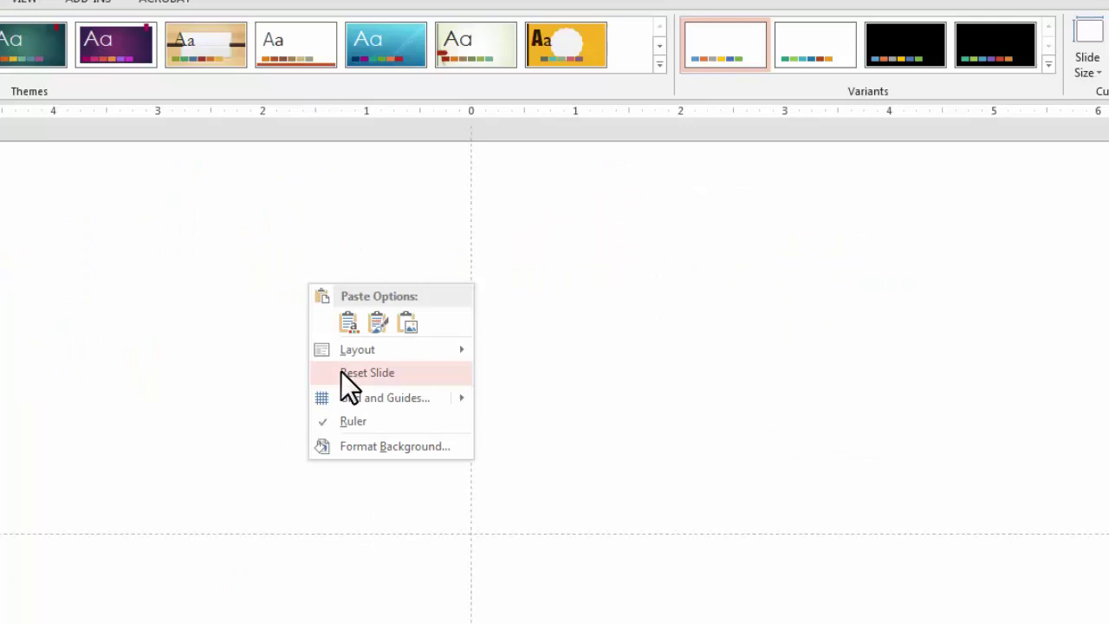
pyautogui.click(349, 321)
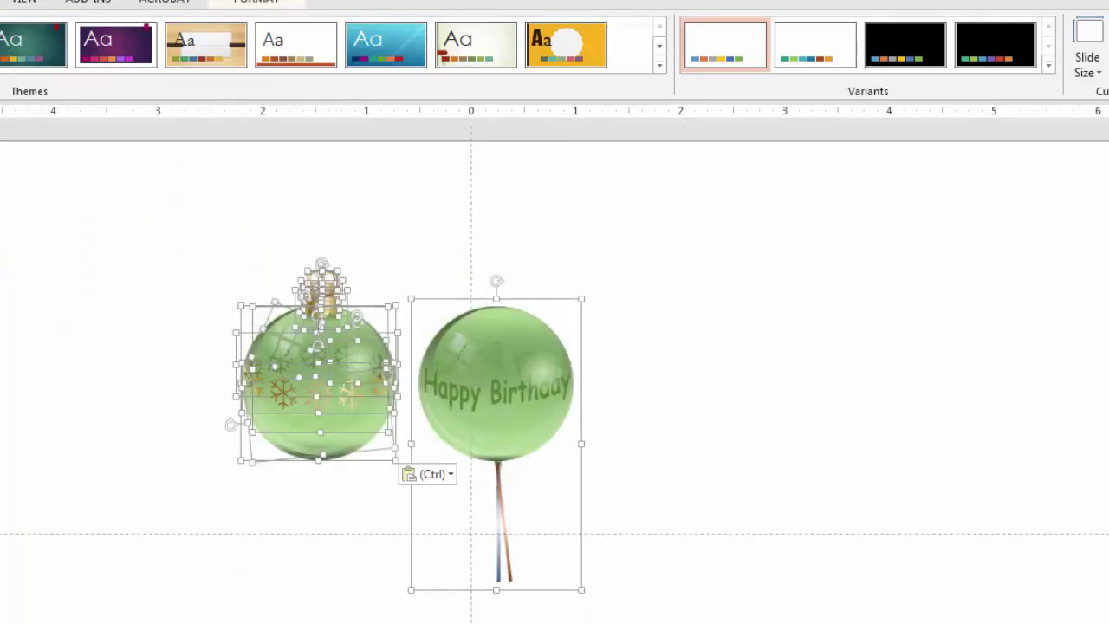
# Step: Apply the Blue Green theme colours to the presentation containing the pasted bauble and balloon
pyautogui.click(1049, 66)
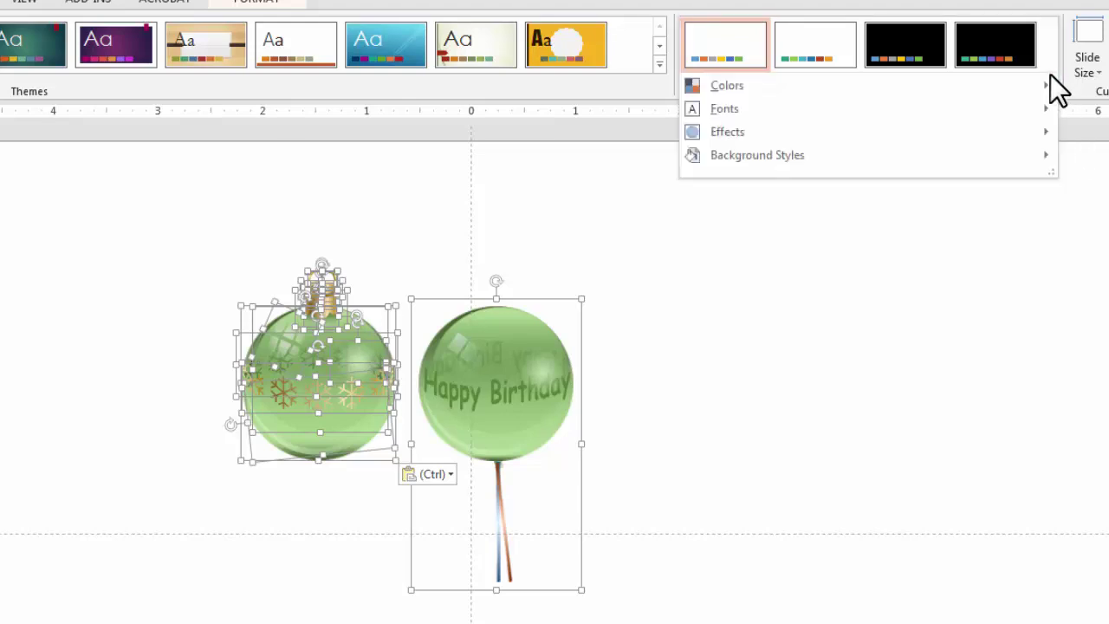
pyautogui.moveTo(815, 94)
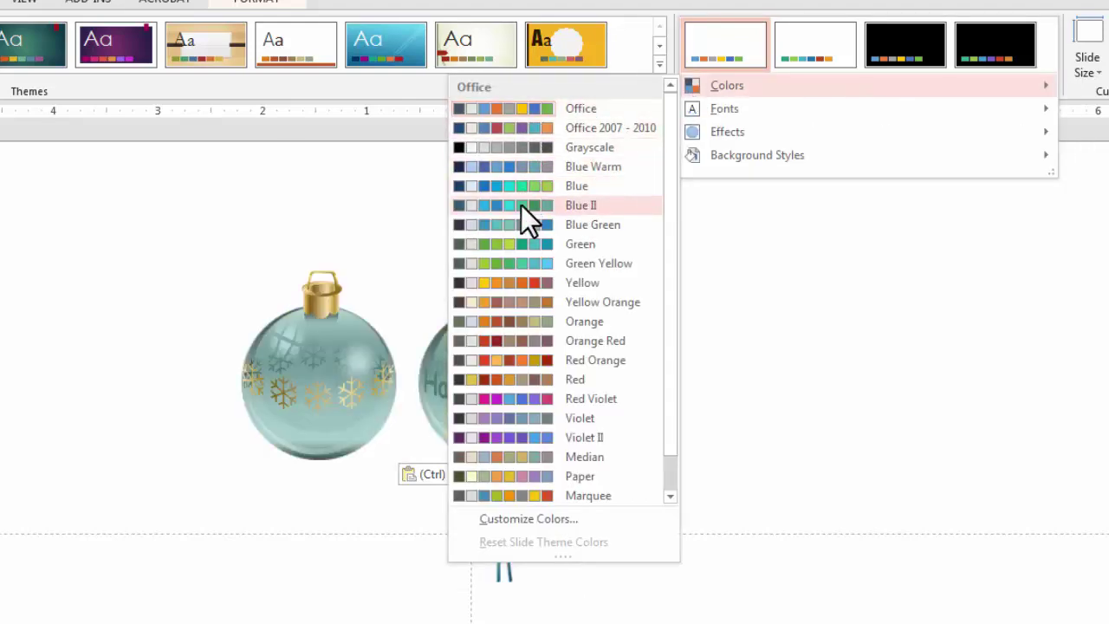
pyautogui.click(517, 232)
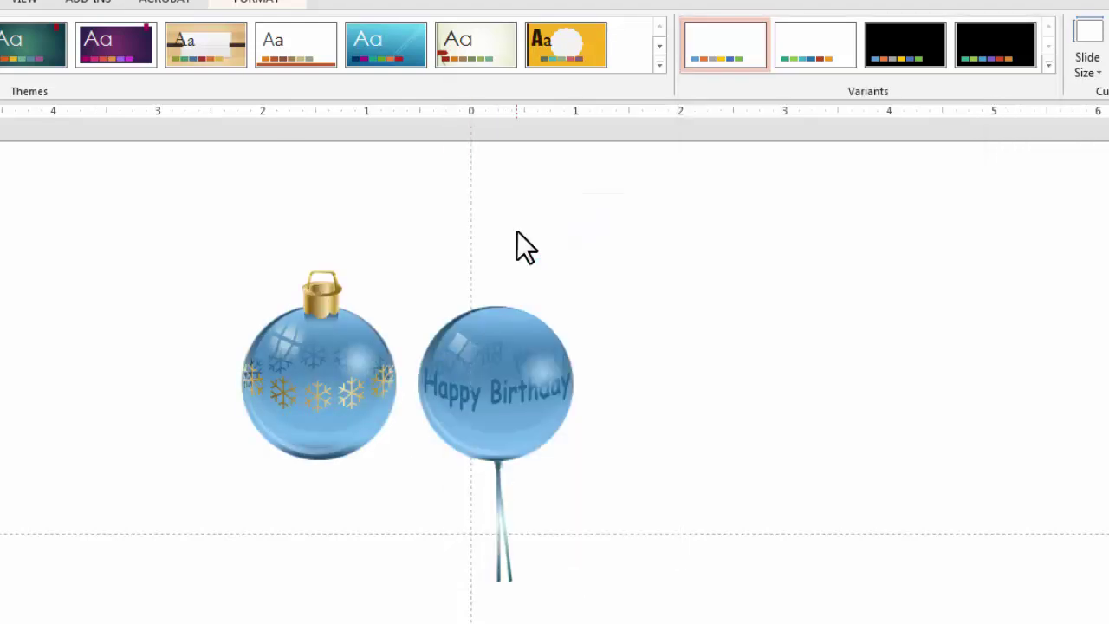
# Step: Copy the blue bauble and balloon into the original slide with Keep Source Formatting and place them below the second green pair
pyautogui.hotkey('ctrl', 'a')
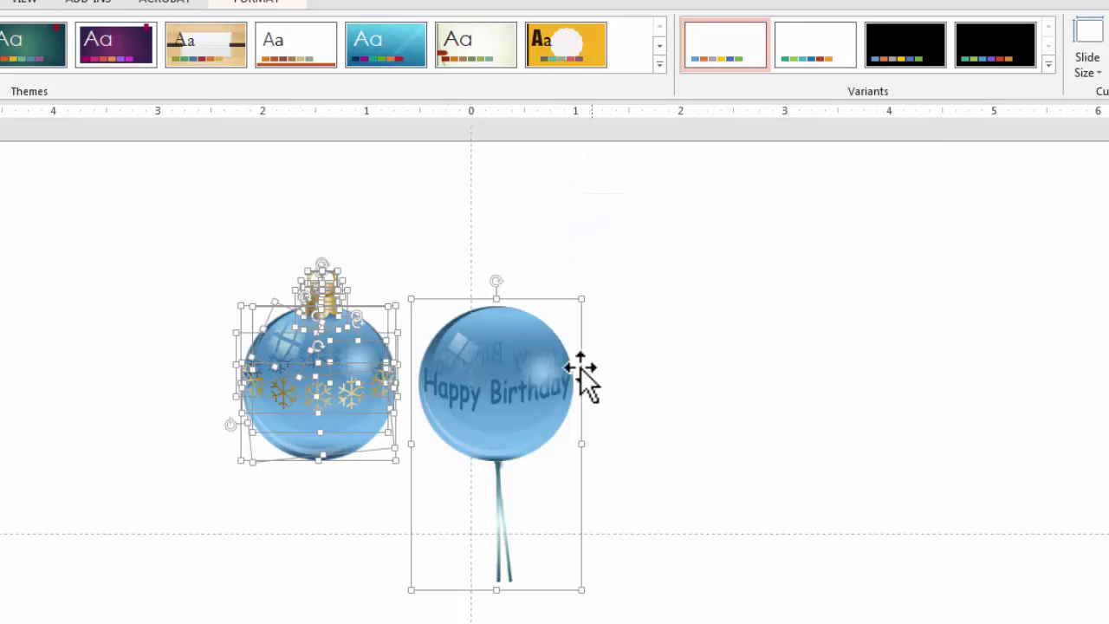
pyautogui.rightClick(507, 340)
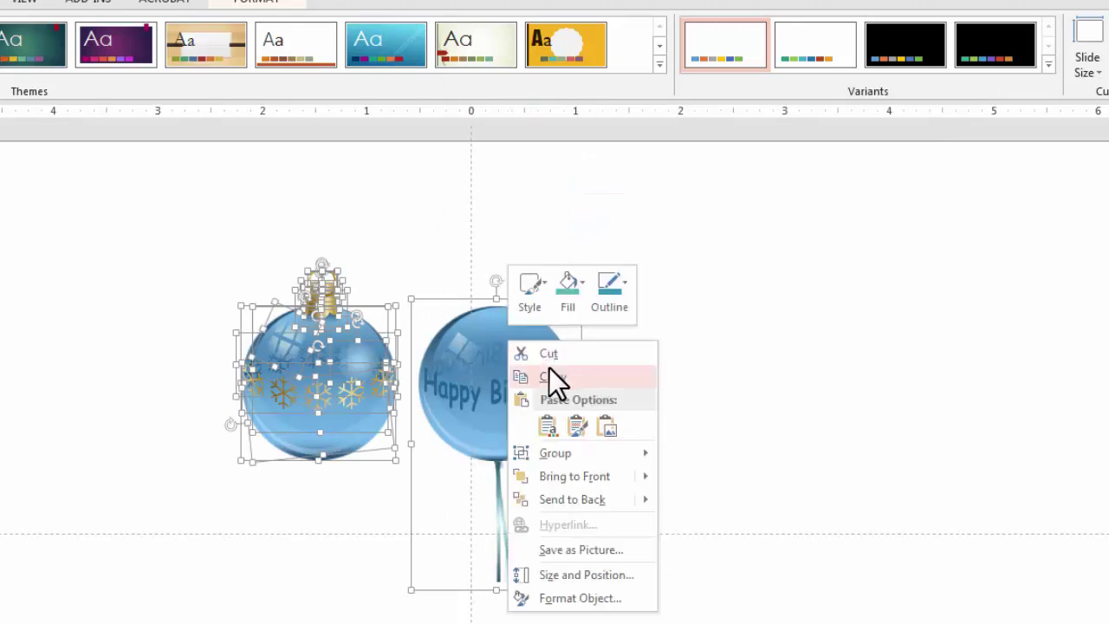
pyautogui.click(549, 376)
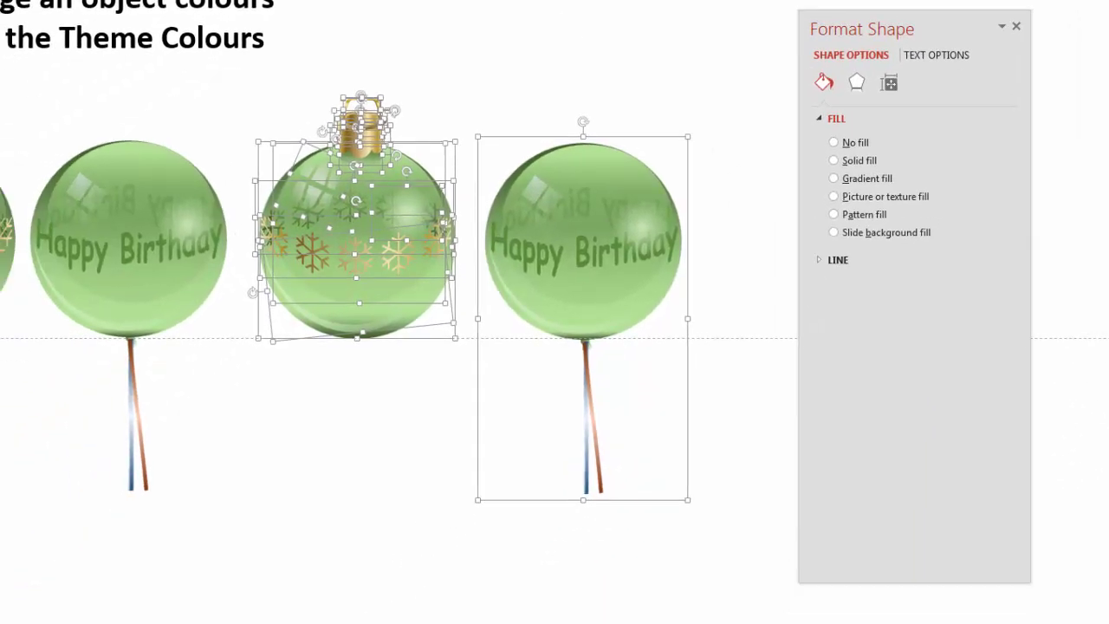
pyautogui.rightClick(487, 56)
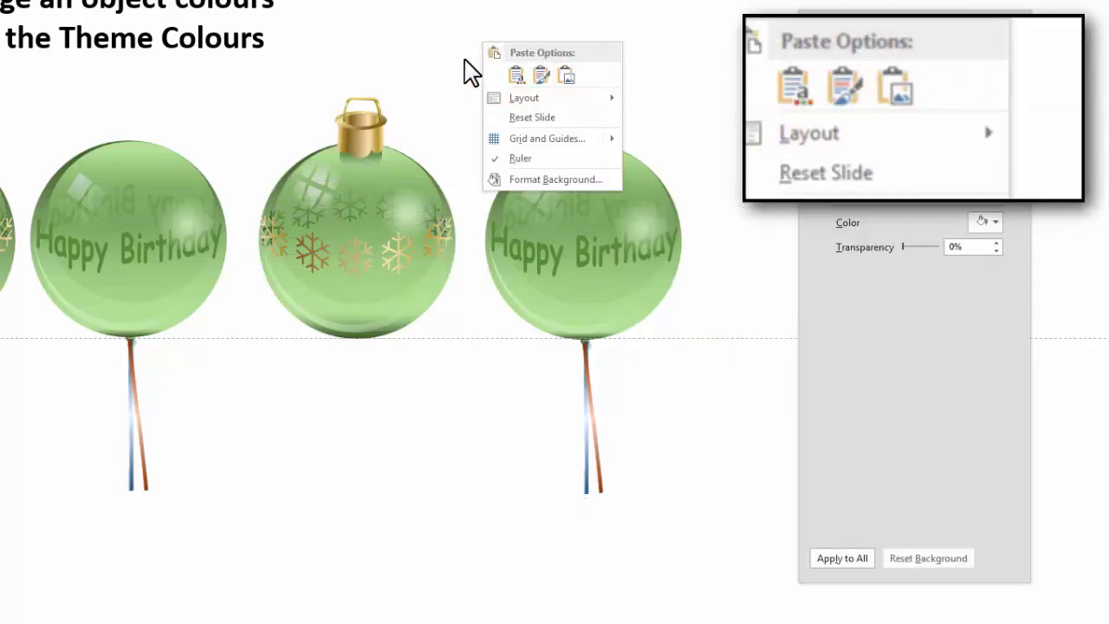
pyautogui.click(513, 84)
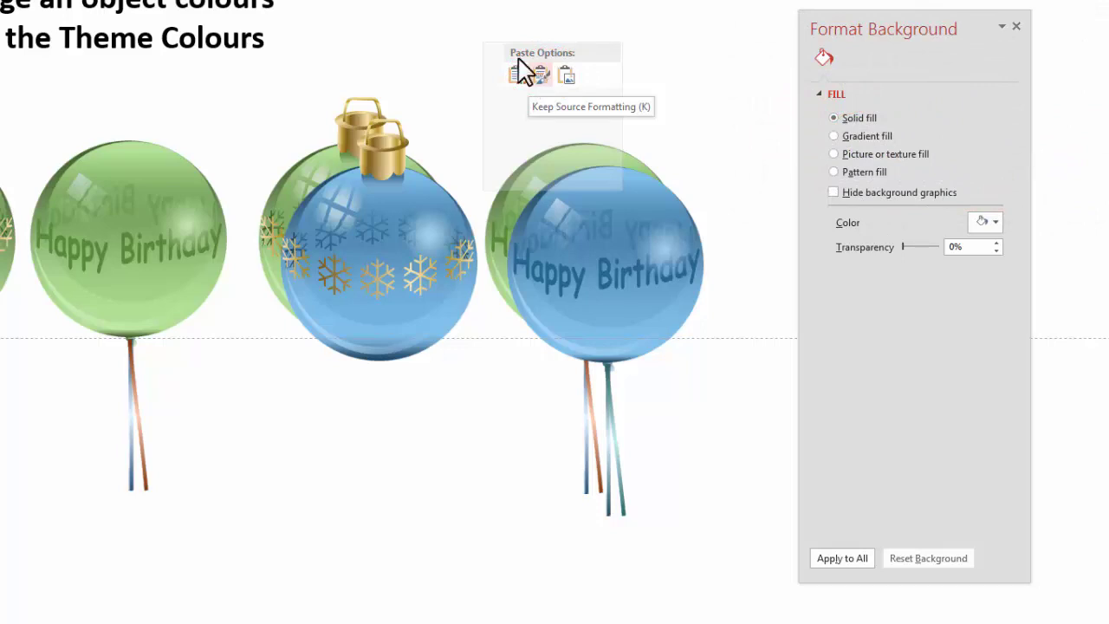
pyautogui.click(542, 80)
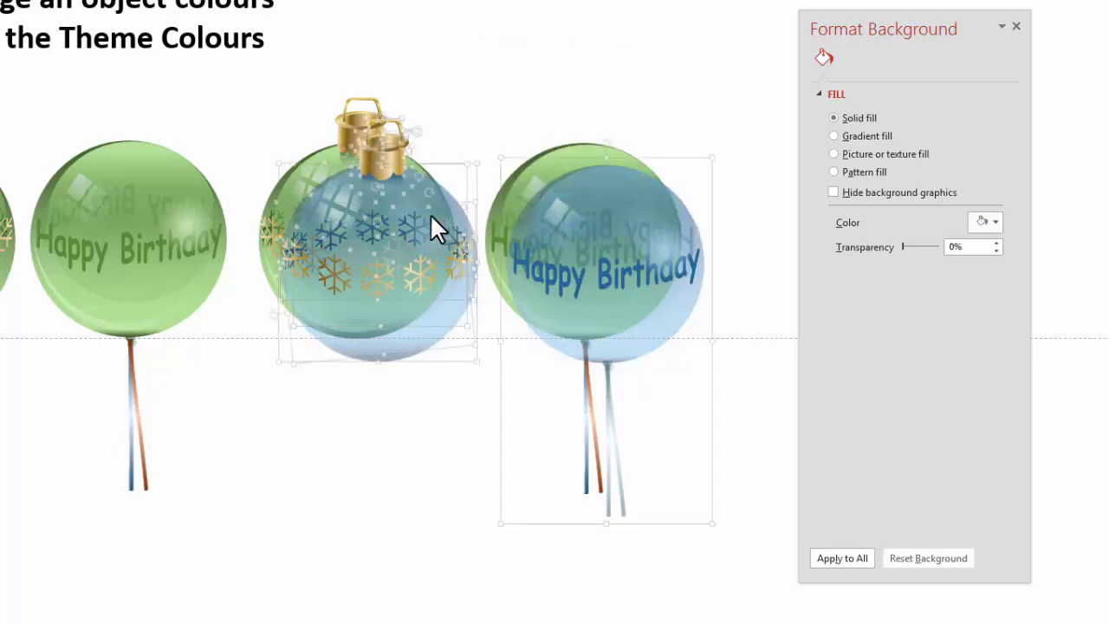
pyautogui.moveTo(422, 218); pyautogui.dragTo(415, 464)
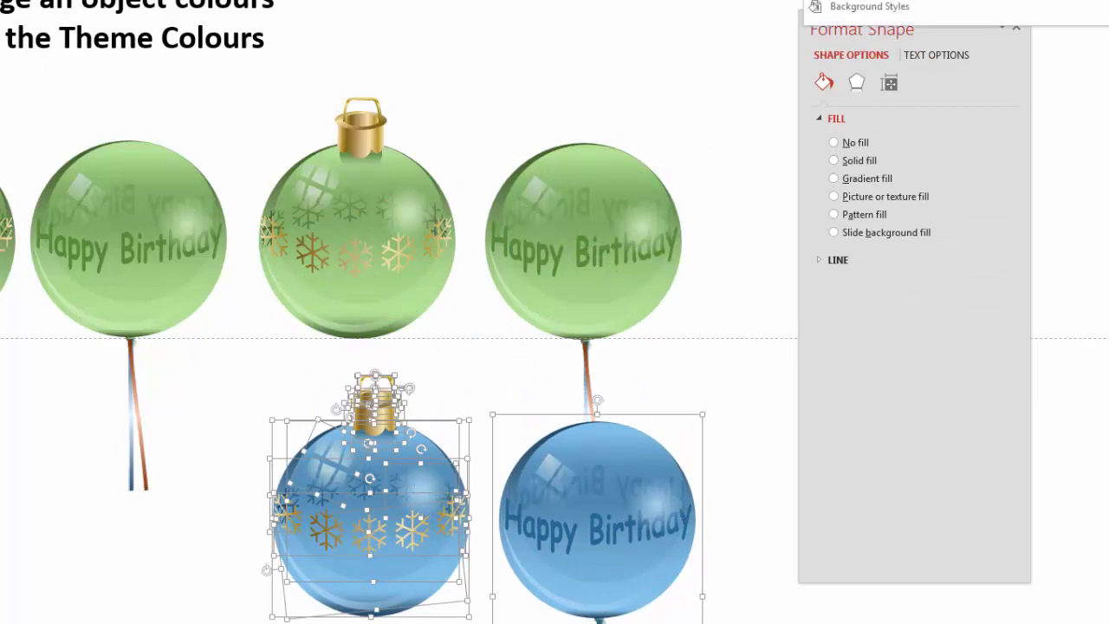
# Step: Apply the Green Yellow theme colours to the original presentation
pyautogui.moveTo(867, 0)
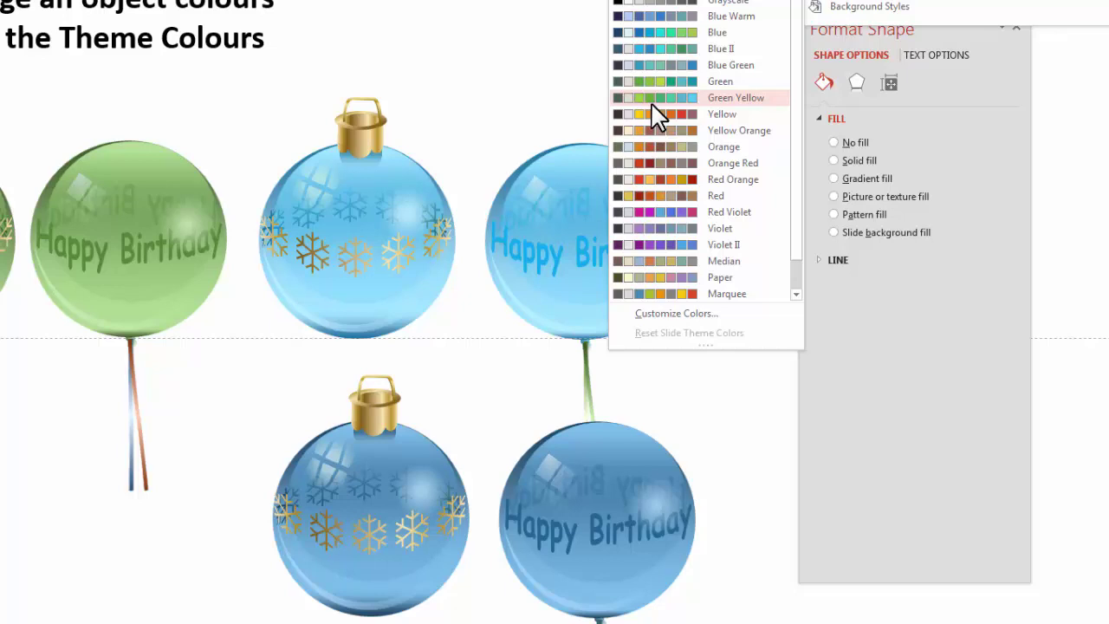
pyautogui.click(637, 98)
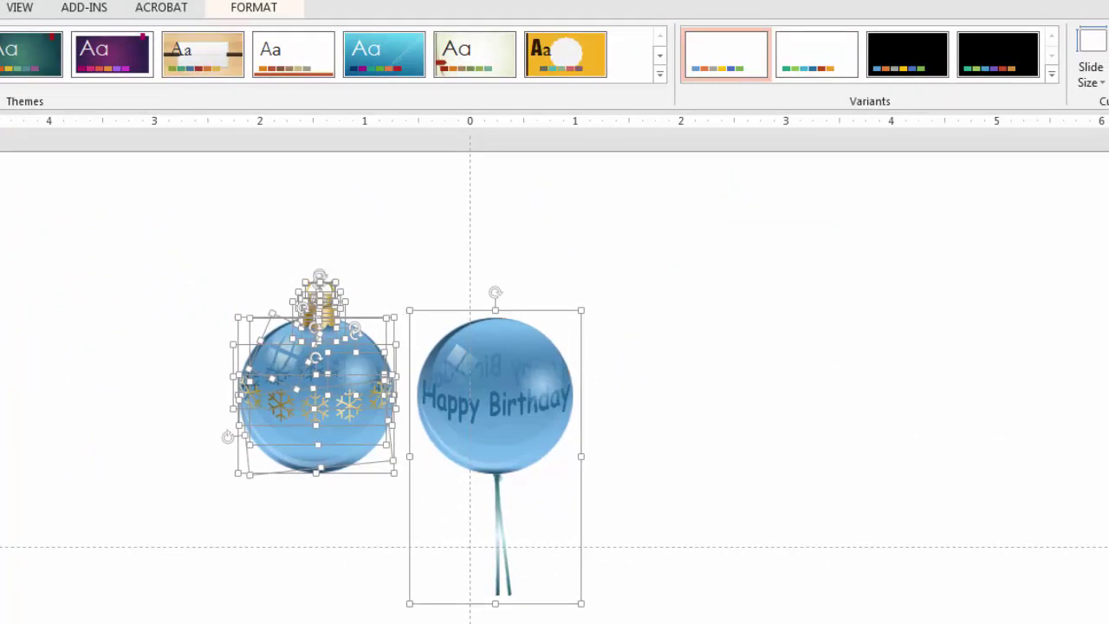
# Step: Apply the Red Orange theme colours to the presentation containing the blue bauble and balloon
pyautogui.click(1050, 73)
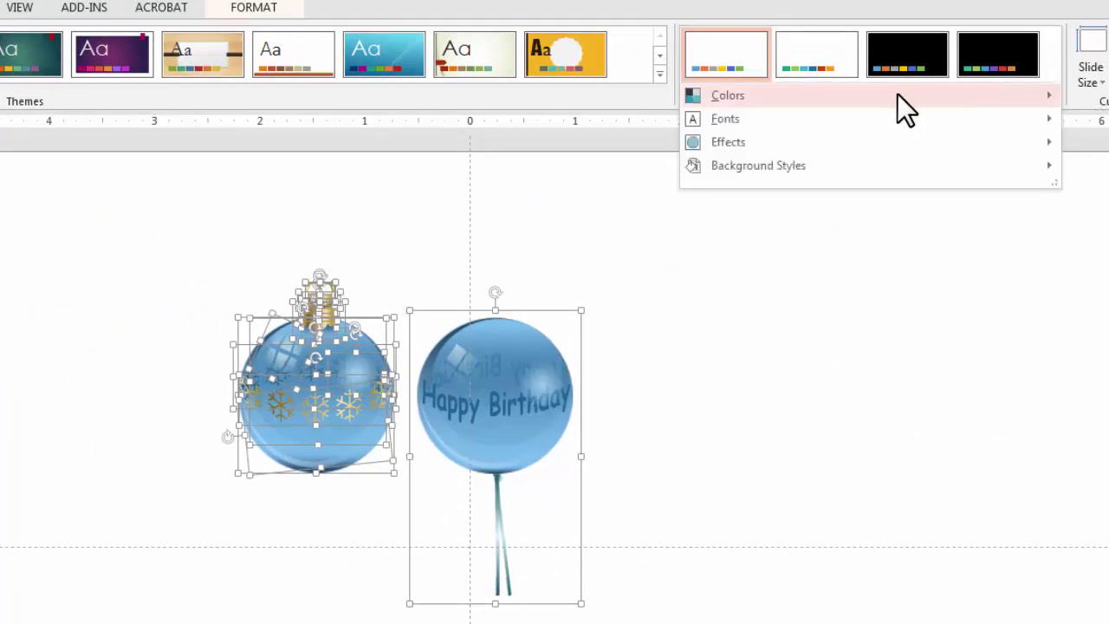
pyautogui.moveTo(737, 97)
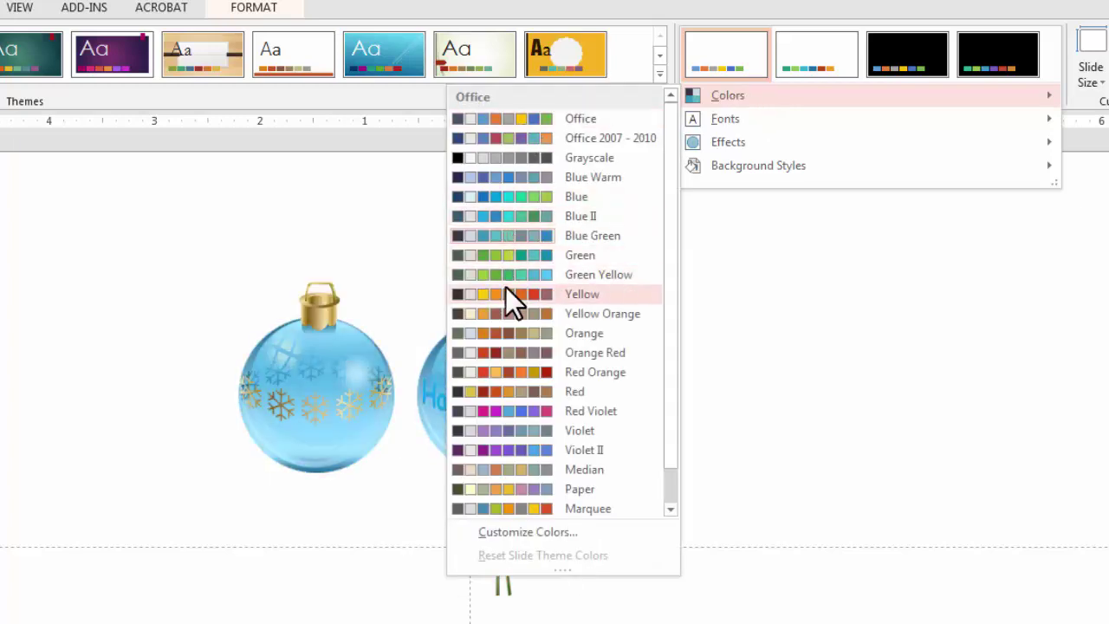
pyautogui.click(489, 369)
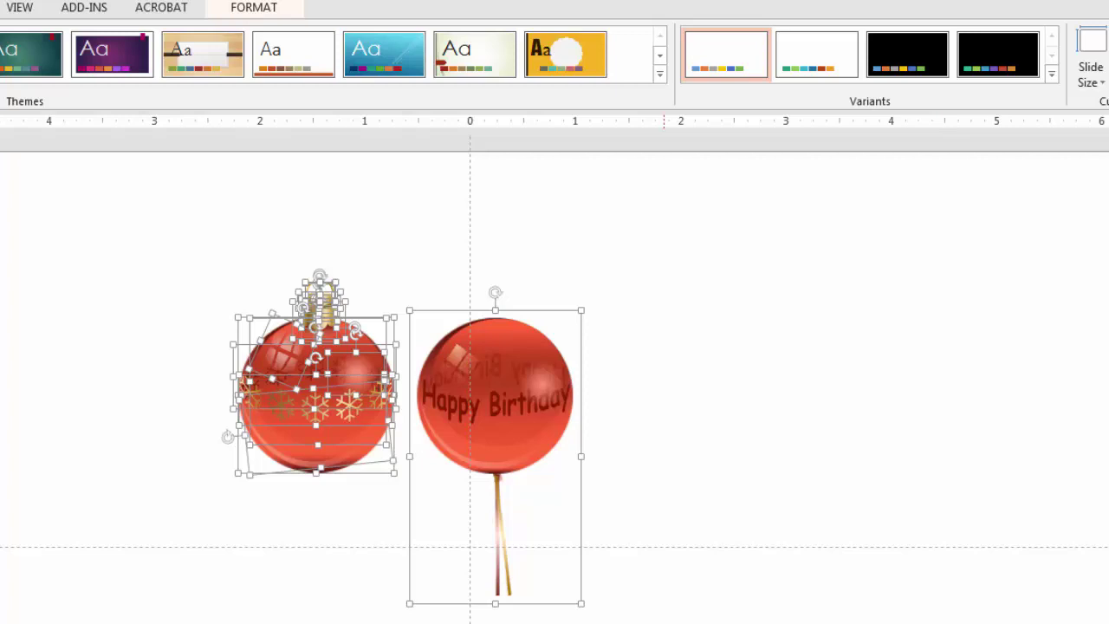
# Step: Switch the theme colours of the bauble and balloon presentation to the Median set
pyautogui.click(1051, 74)
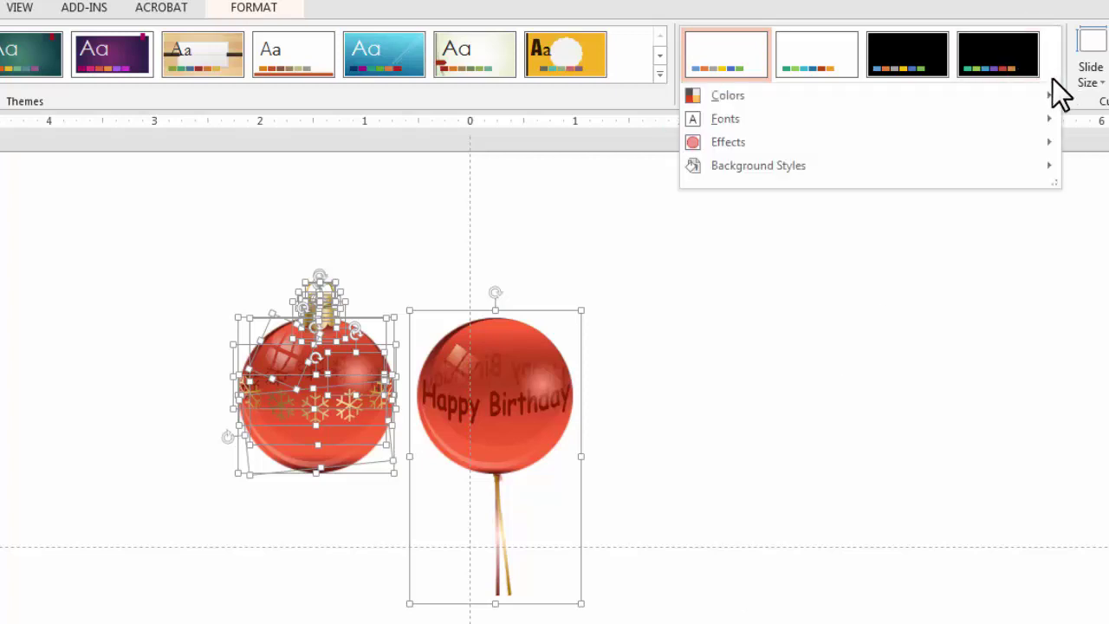
pyautogui.moveTo(734, 93)
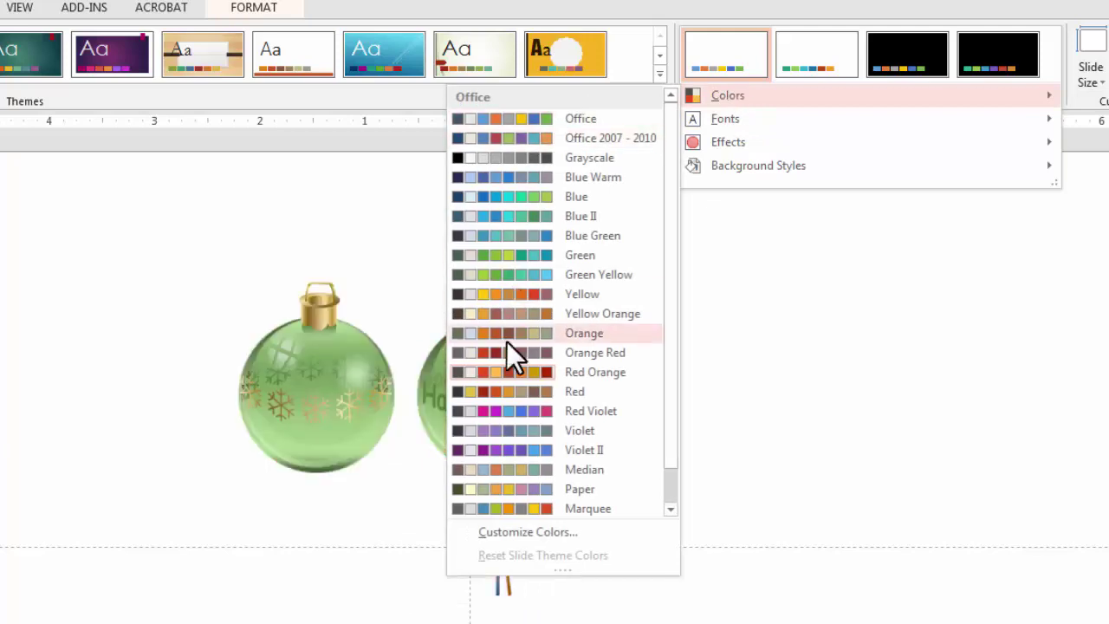
pyautogui.click(465, 470)
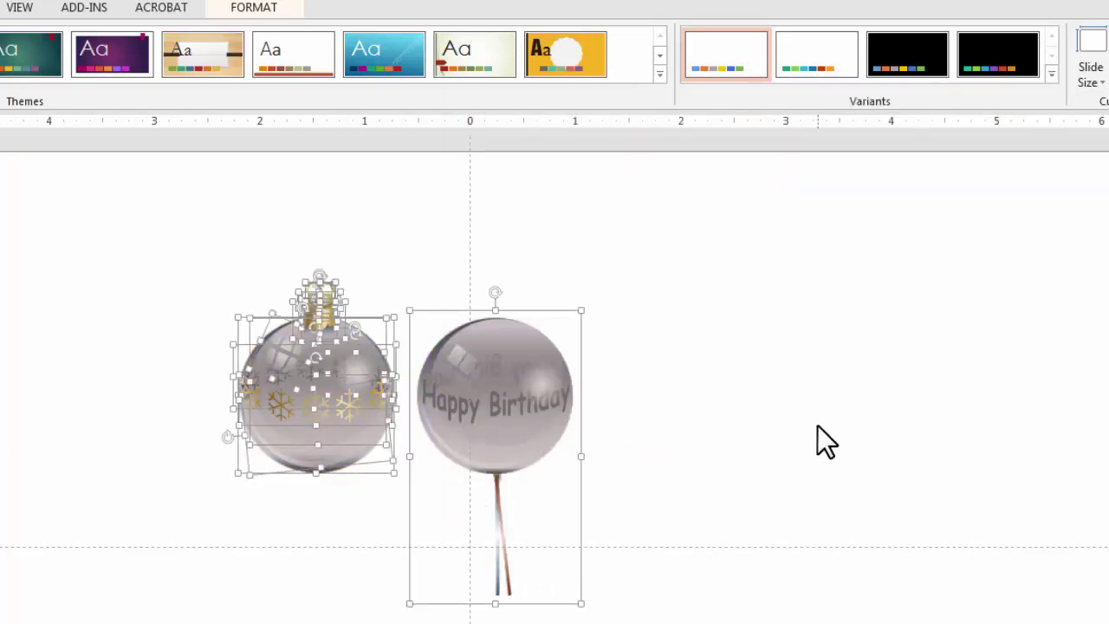